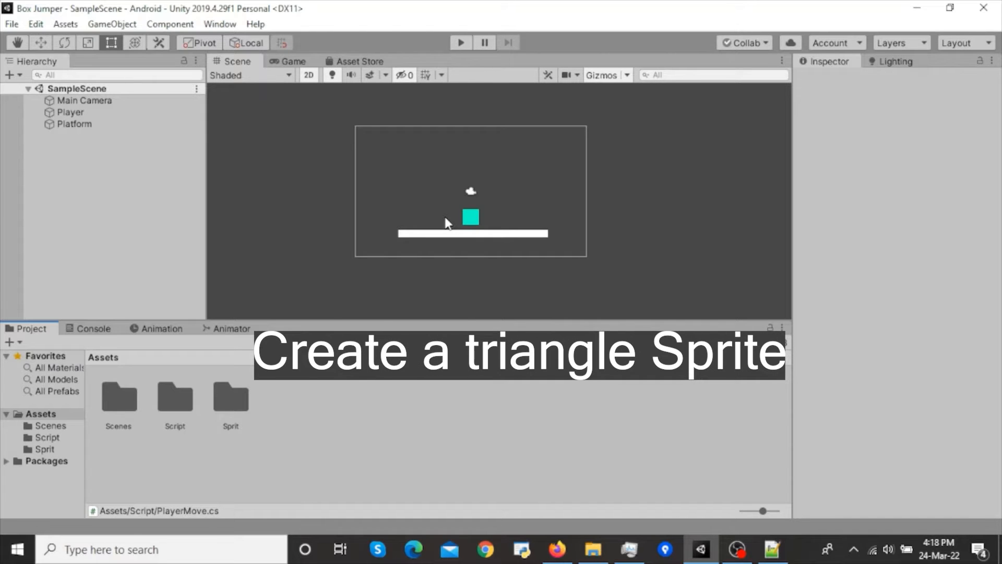
# - Create a triangle sprite named Triangle in the Sprit assets folder
pyautogui.doubleClick(230, 399)
pyautogui.click(265, 427)
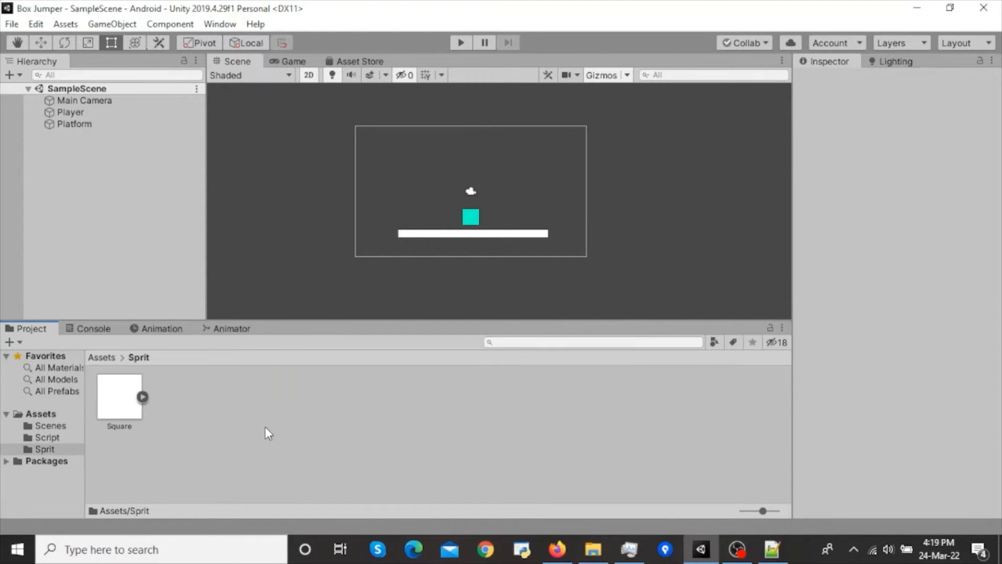
pyautogui.rightClick(265, 427)
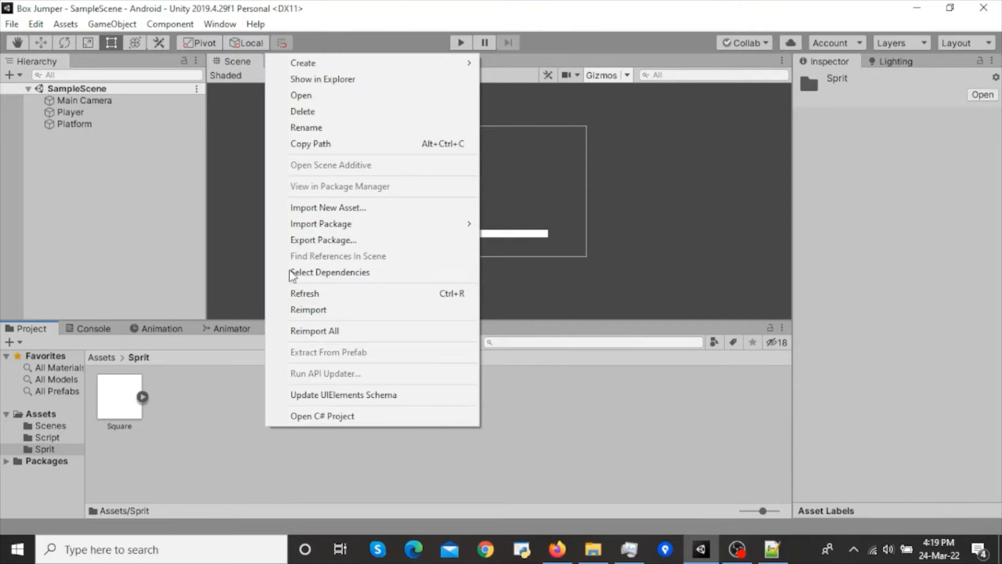
pyautogui.moveTo(397, 62)
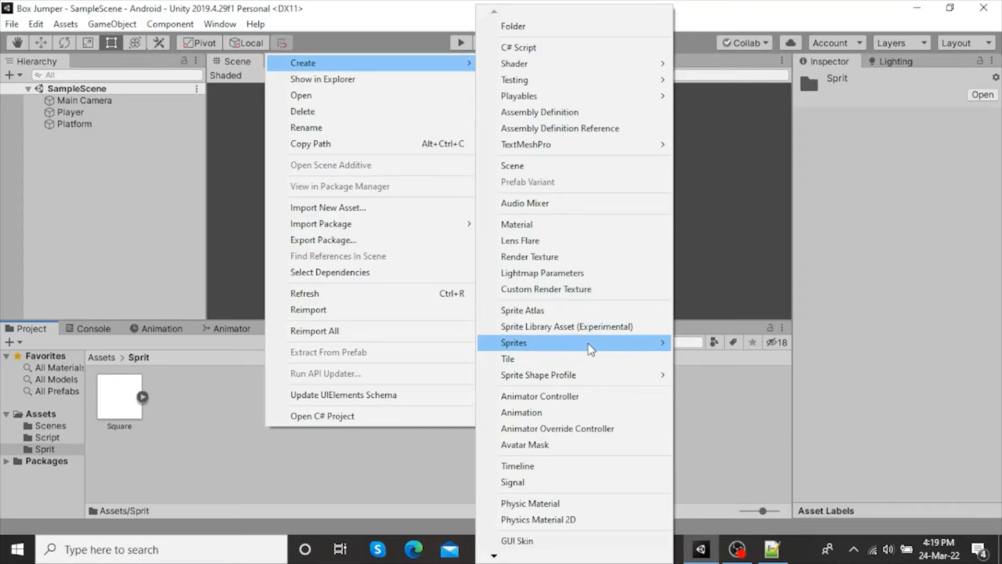
pyautogui.moveTo(605, 344)
pyautogui.click(747, 363)
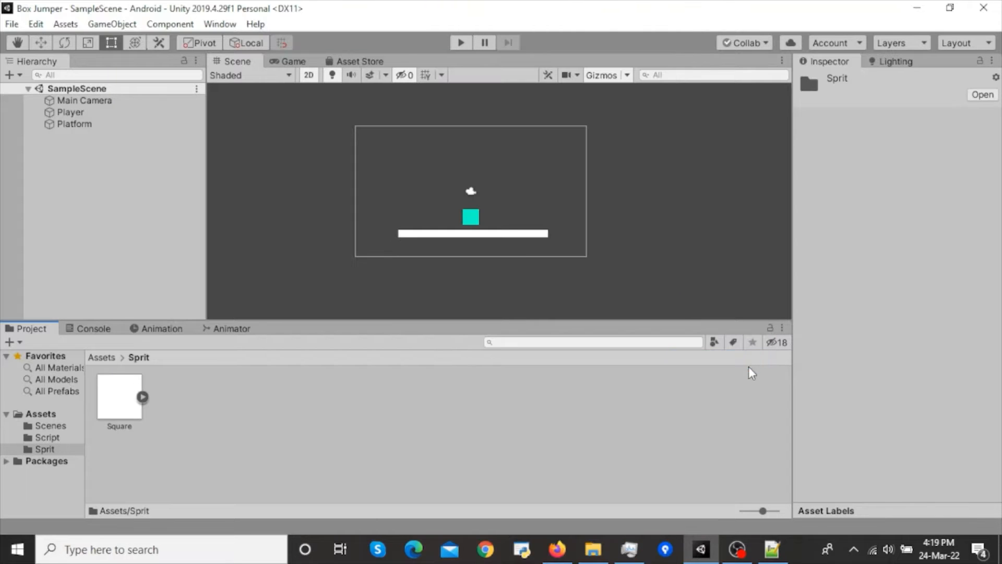
pyautogui.click(352, 401)
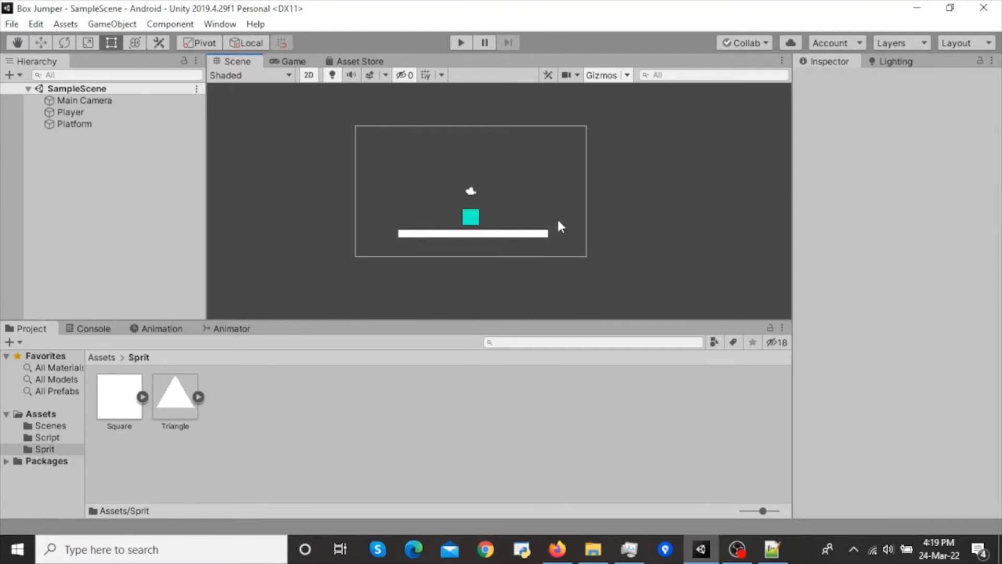
# - Duplicate the Platform object and move the copy up and to the right, to about X 10.08, Y -0.06
pyautogui.moveTo(606, 187); pyautogui.dragTo(583, 219, button='middle')
pyautogui.click(87, 124)
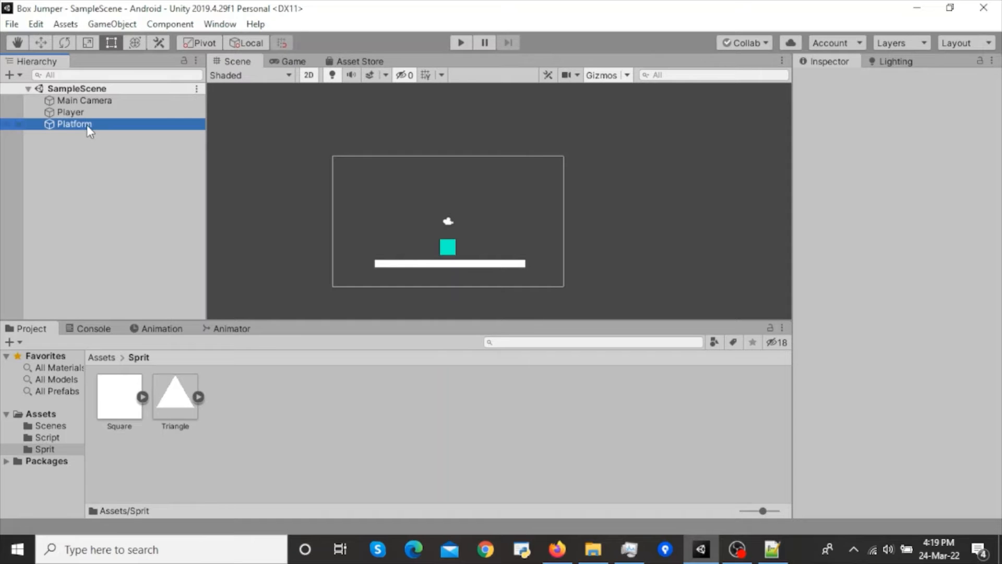
pyautogui.click(40, 43)
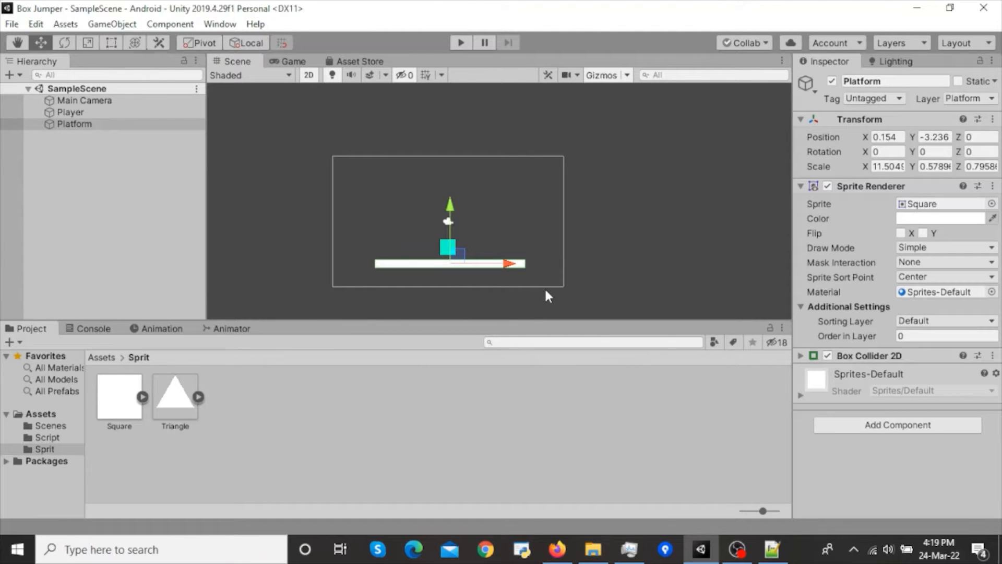
pyautogui.moveTo(507, 264); pyautogui.dragTo(558, 263)
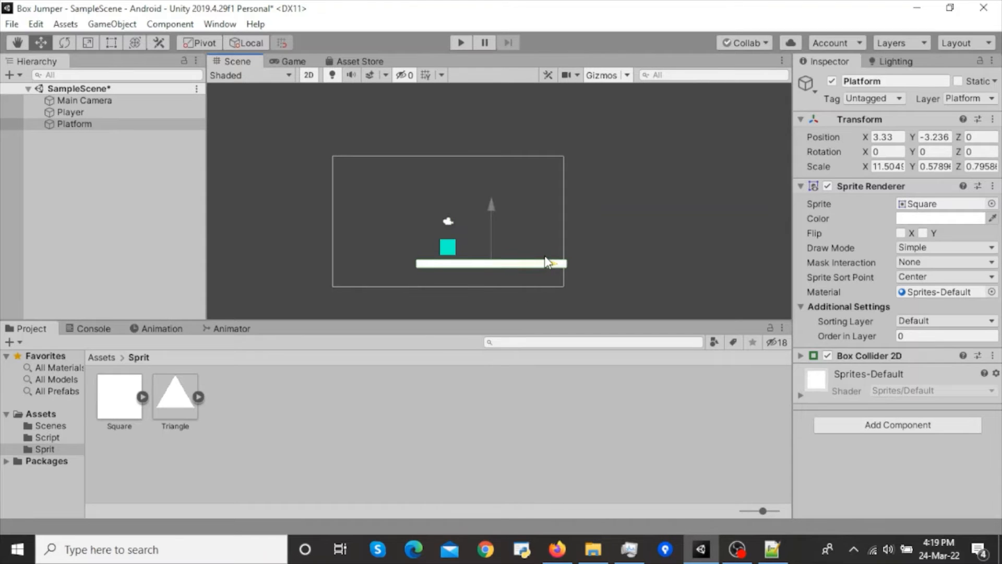
pyautogui.hotkey('ctrl', 'z')
pyautogui.hotkey('ctrl', 'd')
pyautogui.moveTo(509, 264); pyautogui.dragTo(656, 257)
pyautogui.moveTo(622, 209); pyautogui.dragTo(621, 178)
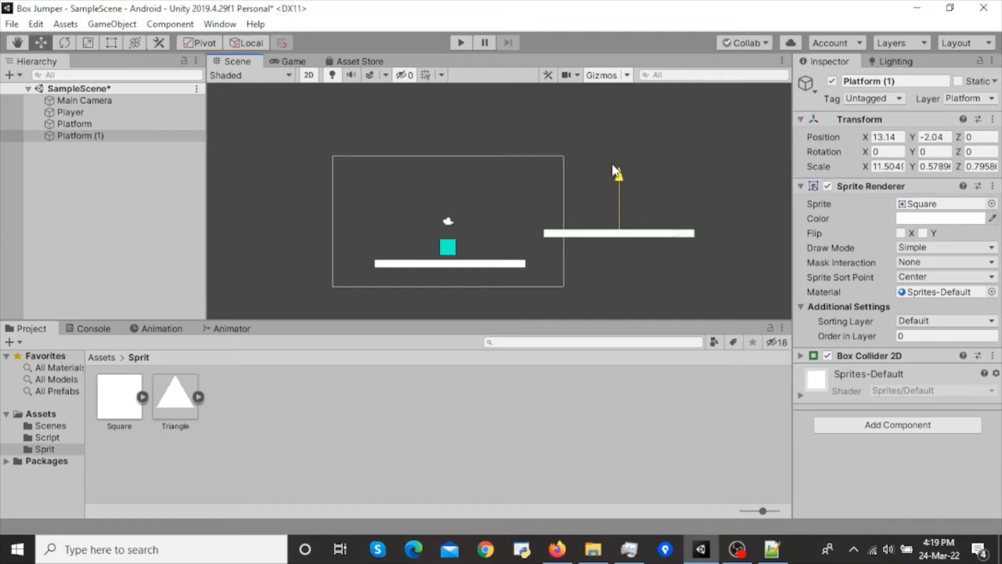
pyautogui.moveTo(680, 238); pyautogui.dragTo(640, 239)
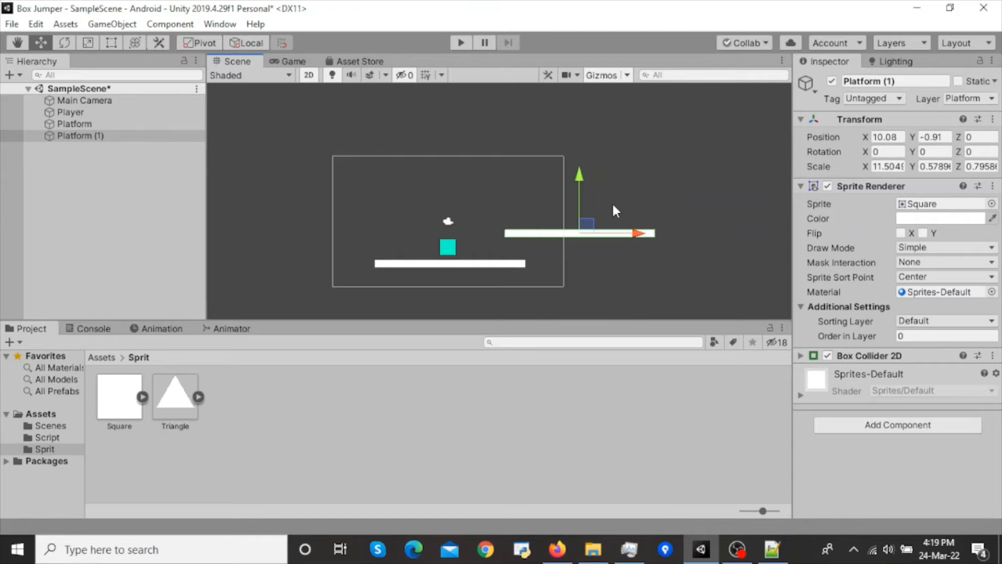
pyautogui.moveTo(580, 181); pyautogui.dragTo(581, 166)
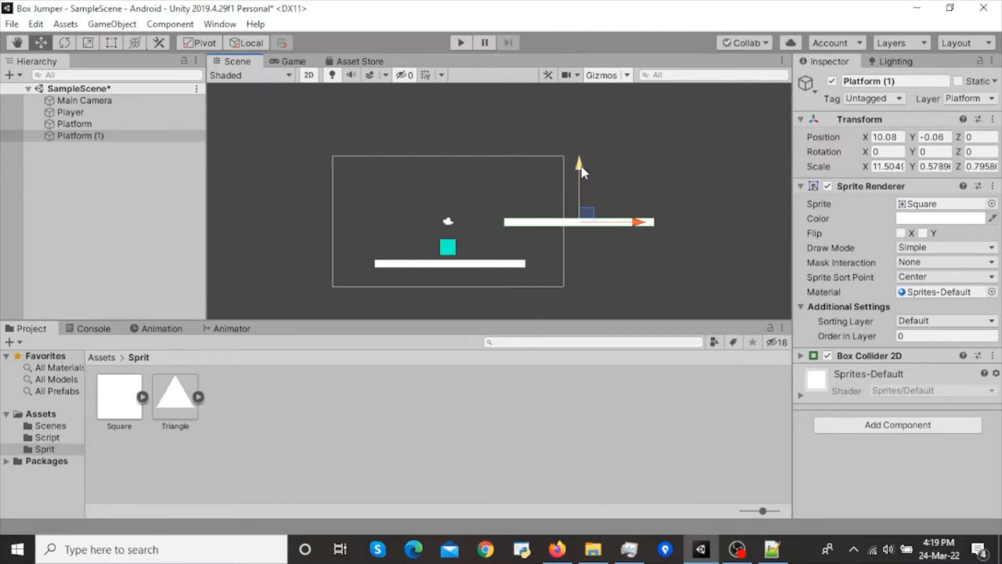
# - Duplicate the raised platform, move the copy to about X -12.26, Y -0.68, and check the layout in the Game view
pyautogui.hotkey('ctrl', 'd')
pyautogui.moveTo(612, 220); pyautogui.dragTo(340, 211)
pyautogui.moveTo(296, 155); pyautogui.dragTo(303, 165)
pyautogui.click(280, 60)
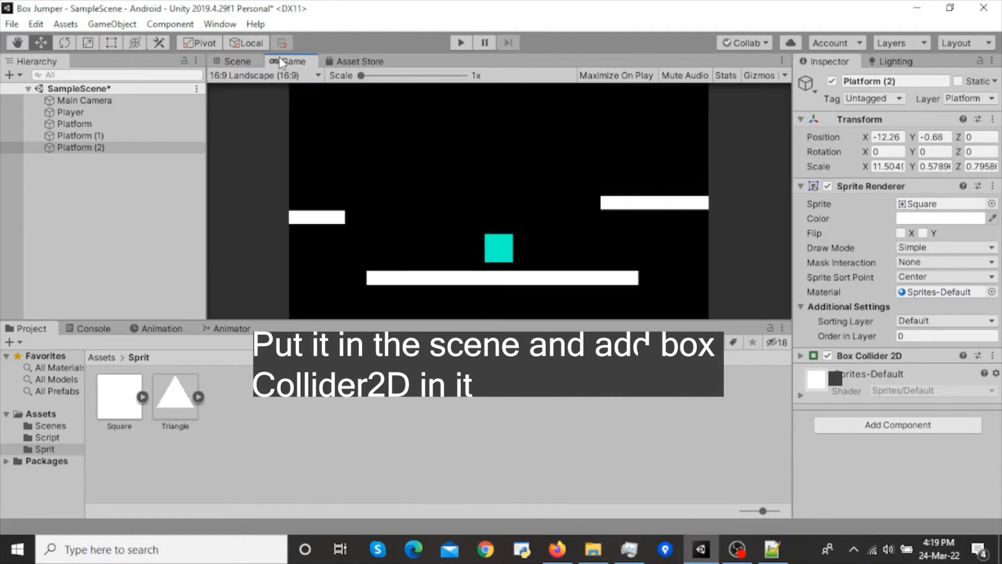
pyautogui.click(238, 61)
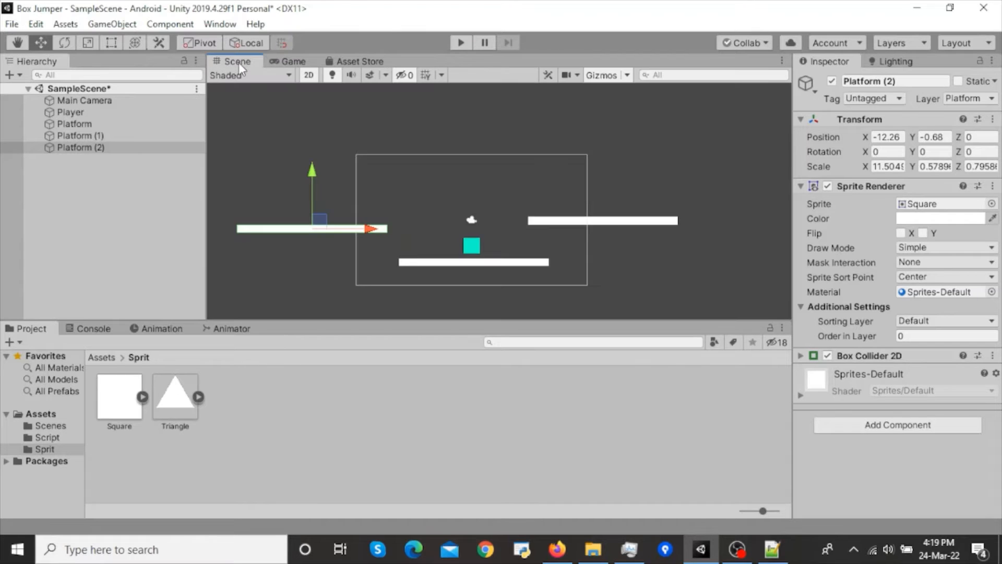
# - Add the Triangle sprite to the scene and place it on top of the right-hand platform at about X 5.49, Y 0.53
pyautogui.scroll(-1, 482, 208)
pyautogui.moveTo(517, 227); pyautogui.dragTo(496, 205, button='middle')
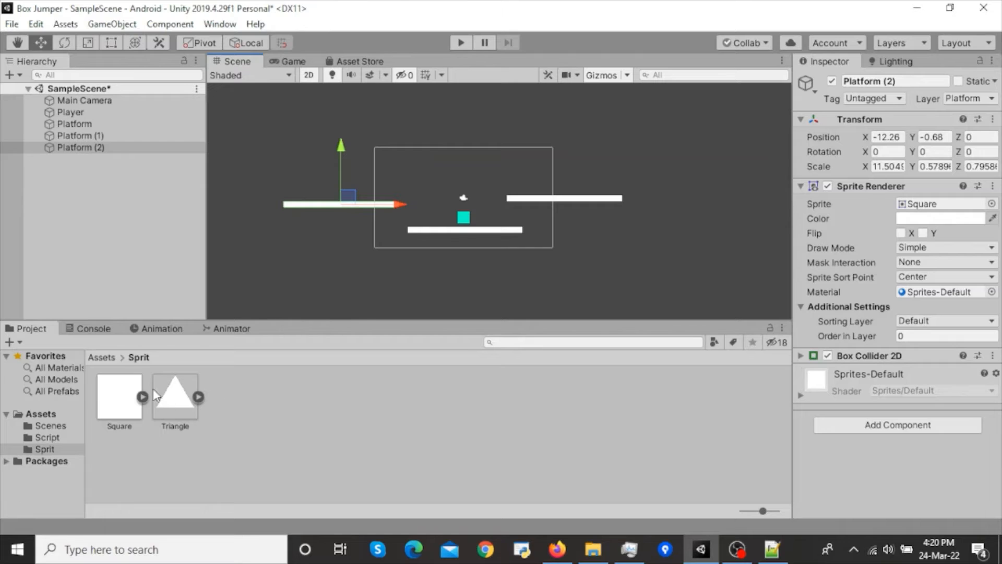
pyautogui.click(103, 272)
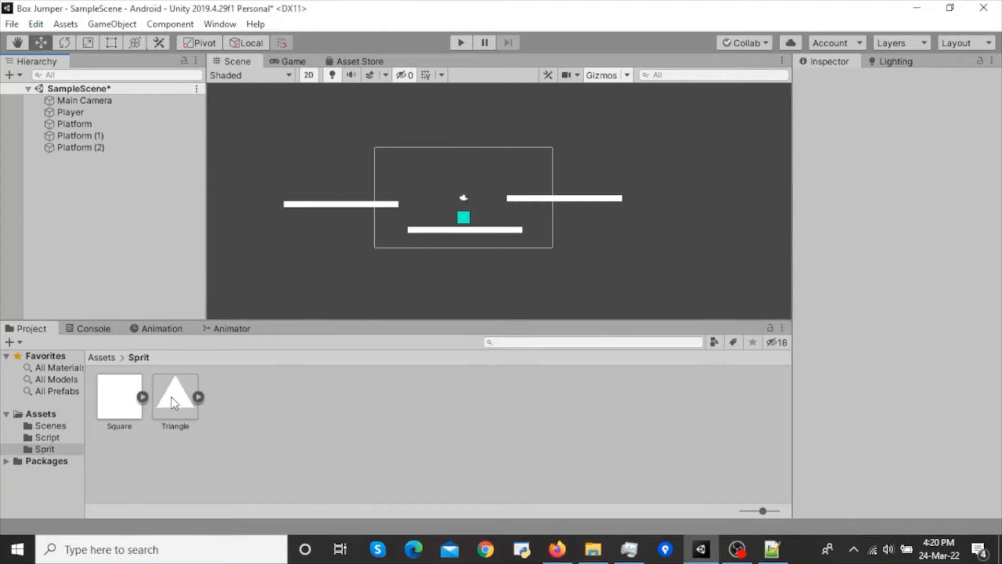
pyautogui.moveTo(175, 394); pyautogui.dragTo(76, 186)
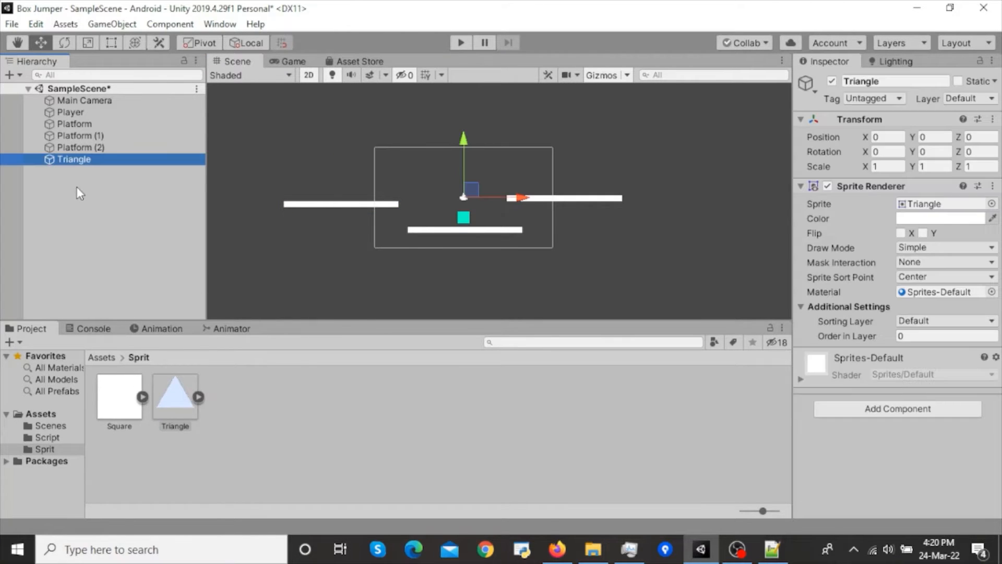
pyautogui.scroll(3, 530, 245)
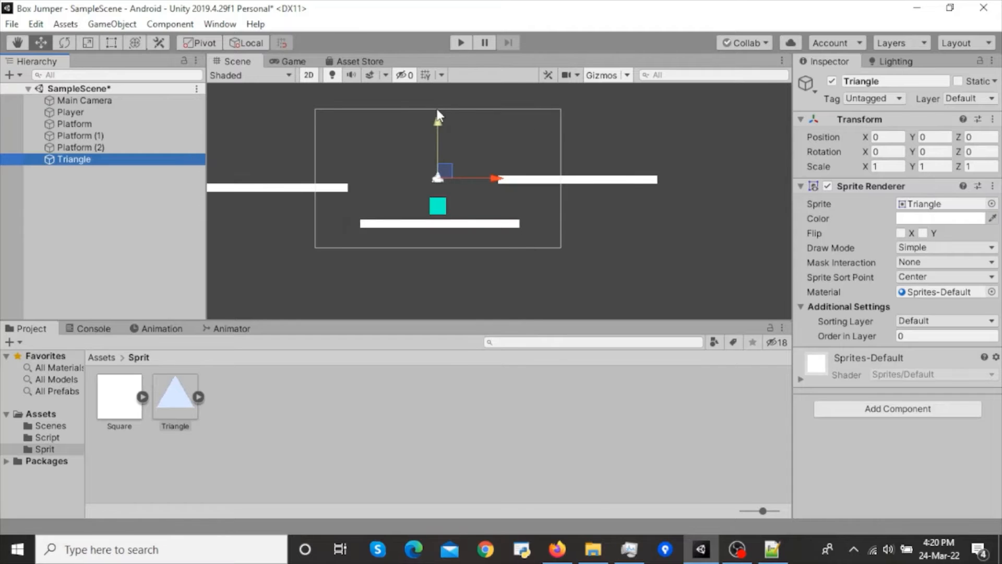
pyautogui.moveTo(496, 179); pyautogui.dragTo(573, 182)
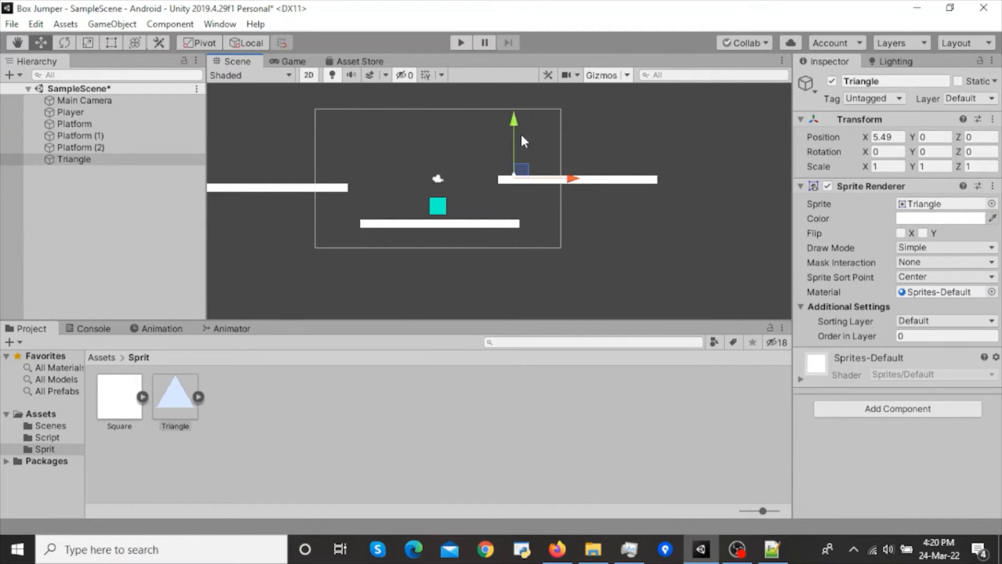
pyautogui.moveTo(511, 110); pyautogui.dragTo(520, 111)
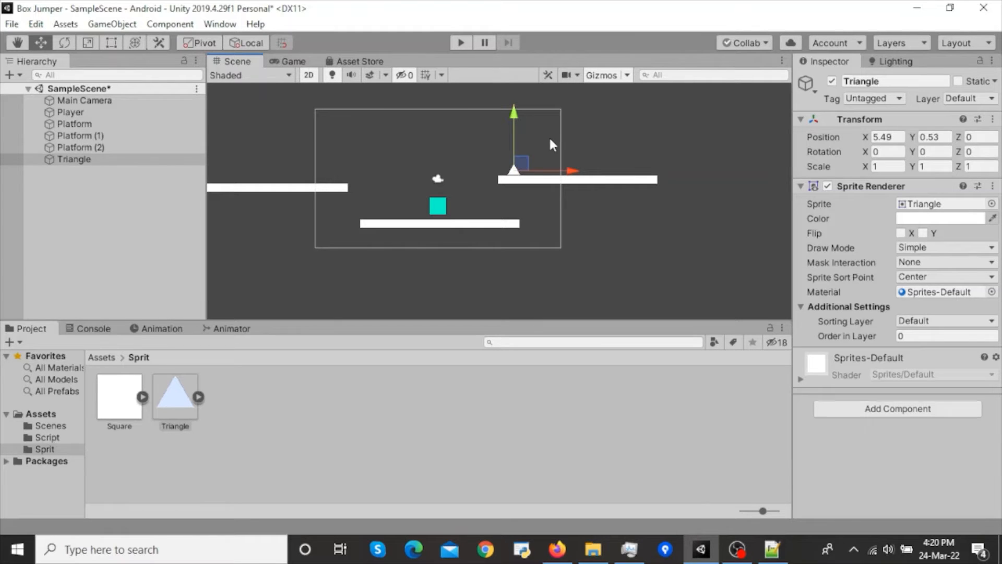
# - Set the triangle's Sprite Renderer color to bright red
pyautogui.click(940, 218)
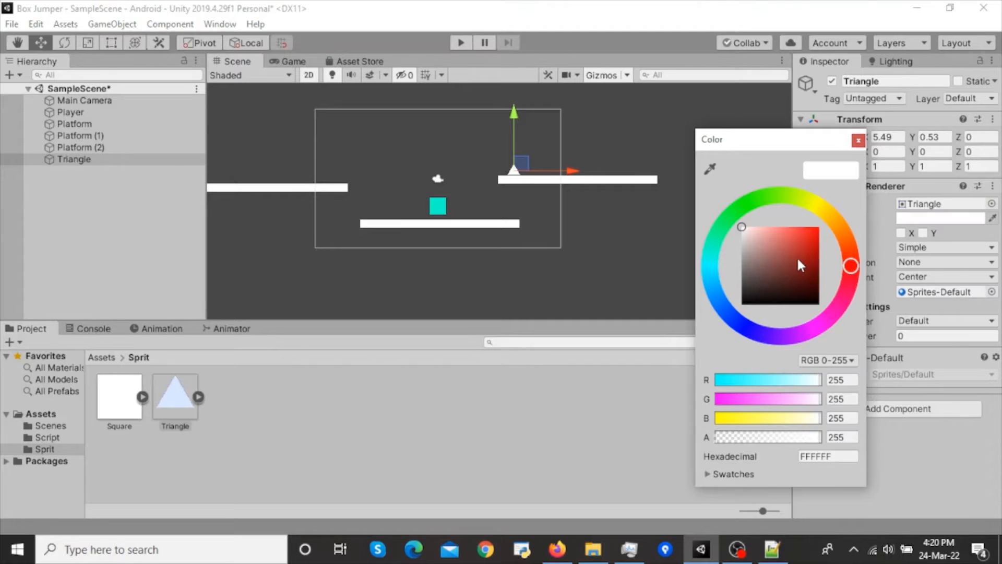
pyautogui.moveTo(802, 267); pyautogui.dragTo(830, 209)
pyautogui.click(858, 140)
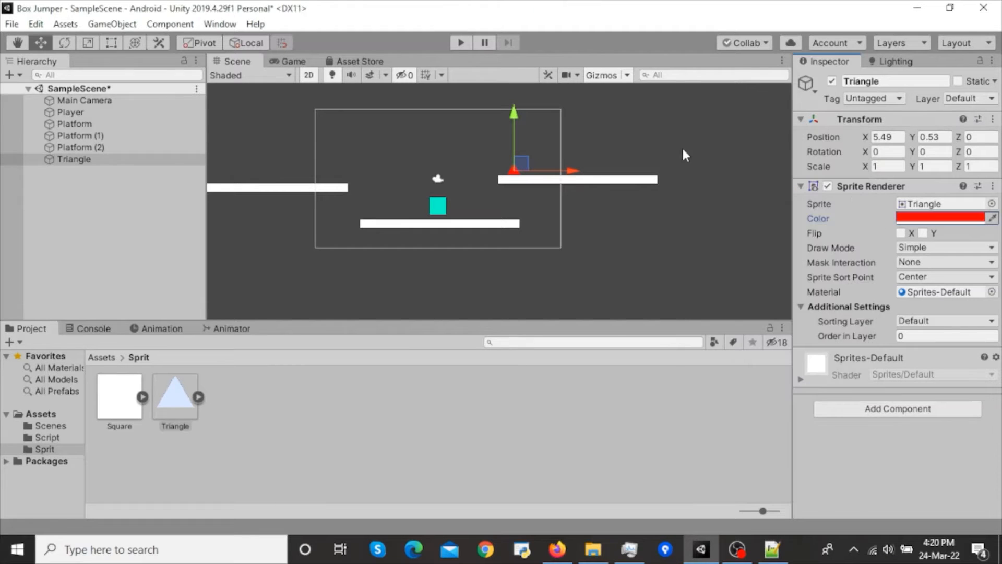
pyautogui.click(562, 231)
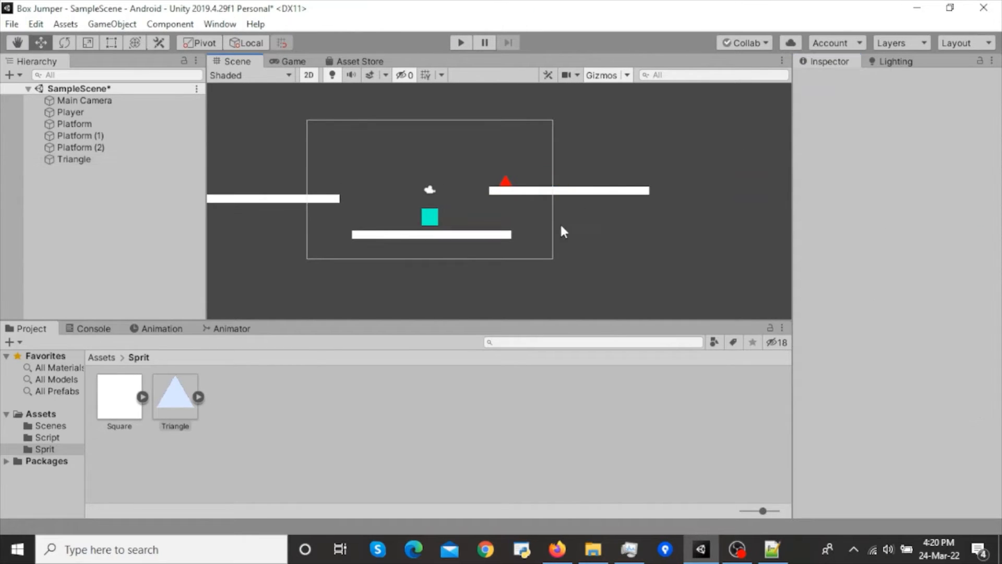
# - Add a Box Collider 2D component to the Triangle object and inspect it in the scene
pyautogui.click(101, 361)
pyautogui.click(134, 161)
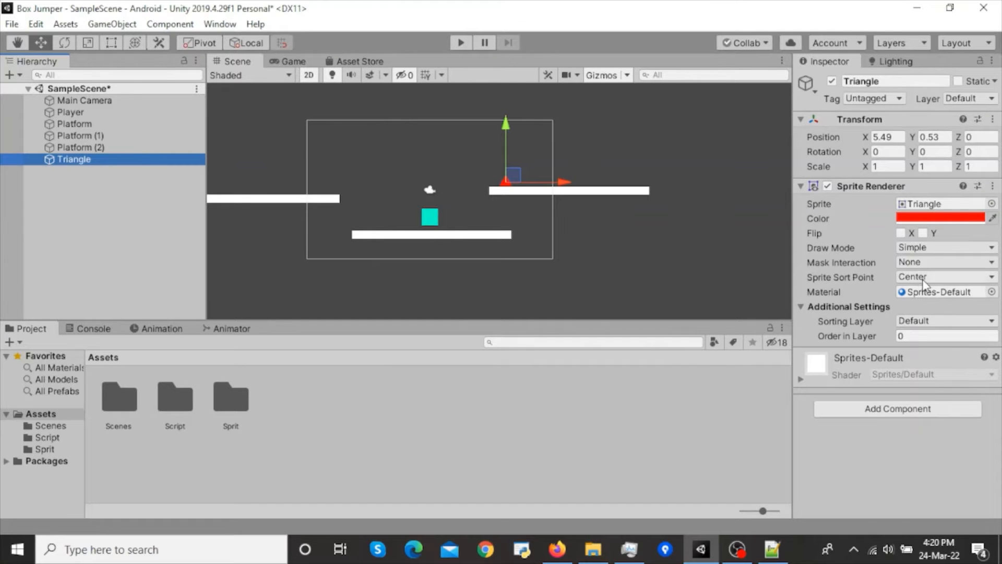
pyautogui.click(908, 413)
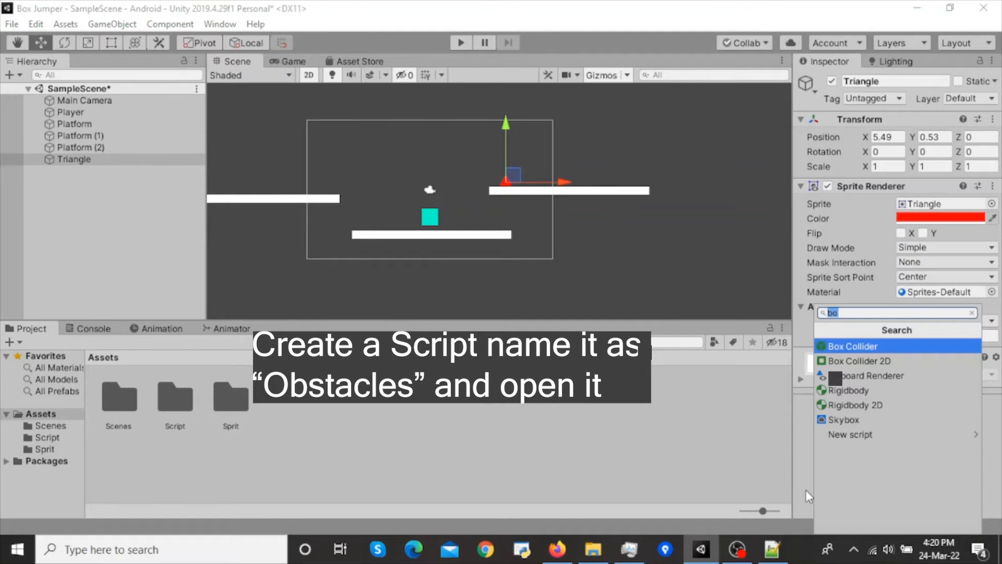
pyautogui.press('Down')
pyautogui.press('Return')
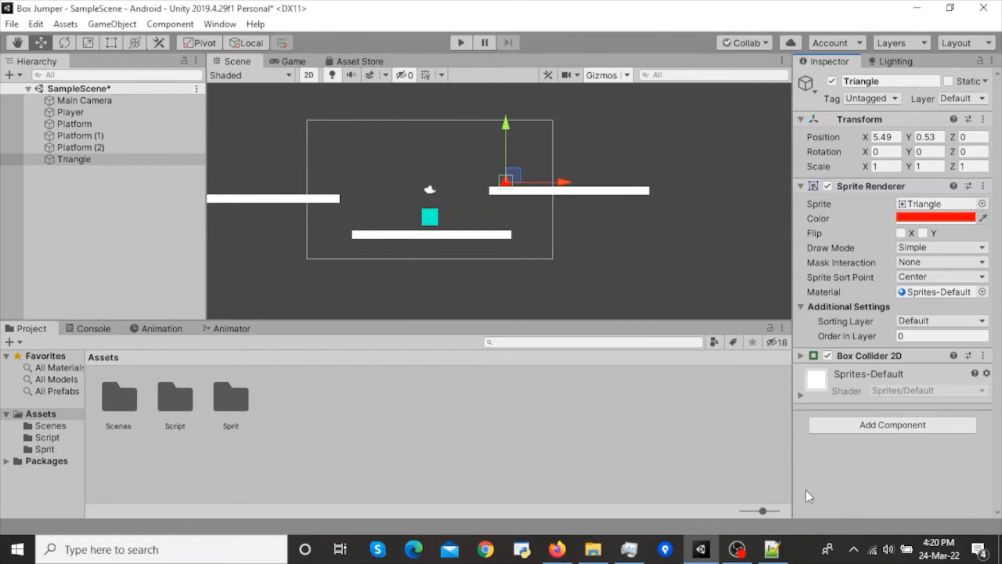
pyautogui.scroll(3, 579, 225)
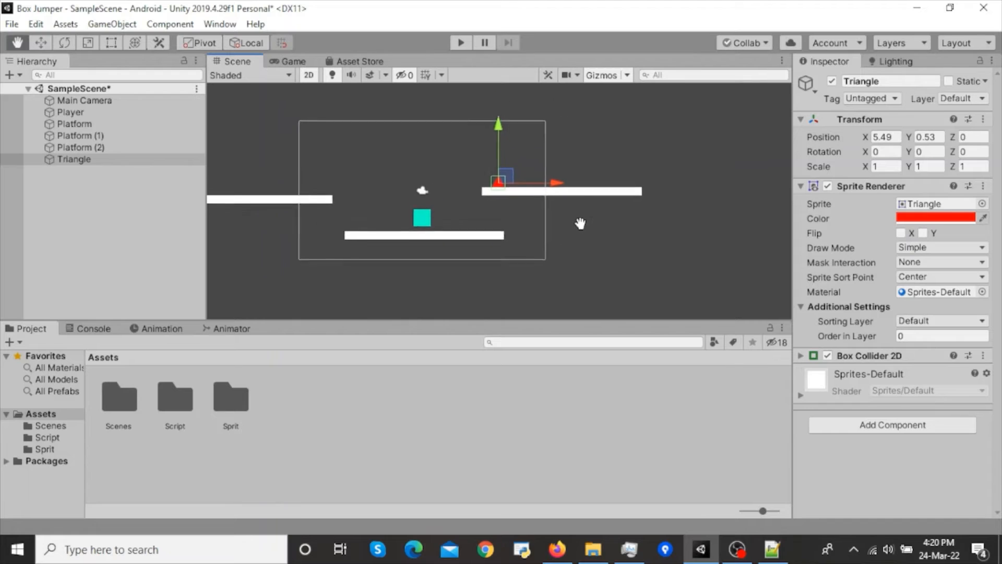
pyautogui.scroll(2, 559, 243)
pyautogui.click(616, 159)
# - Create a C# script named Obstacles in the Script assets folder
pyautogui.scroll(-8, 504, 190)
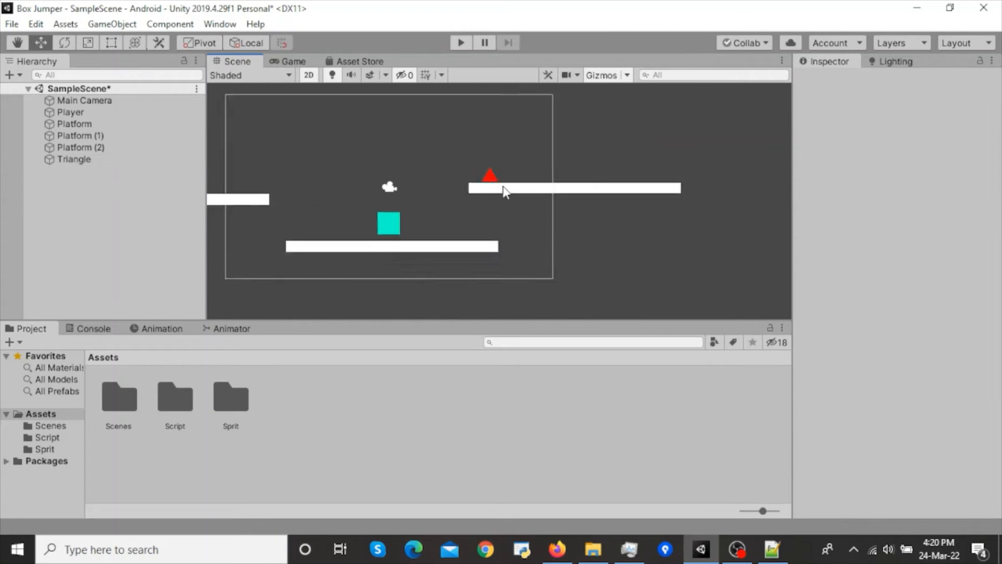
pyautogui.moveTo(514, 204); pyautogui.dragTo(544, 212, button='middle')
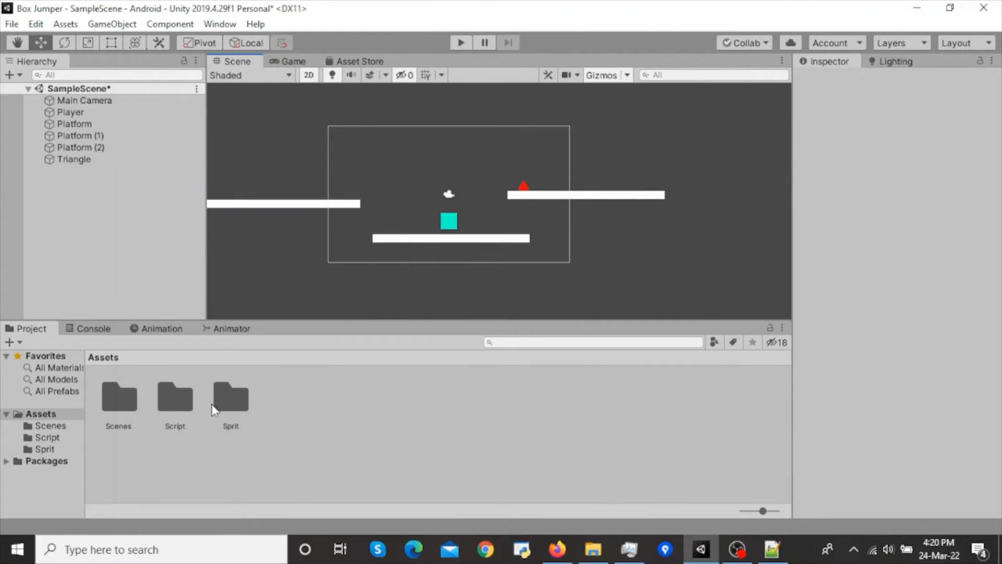
pyautogui.doubleClick(173, 424)
pyautogui.rightClick(208, 411)
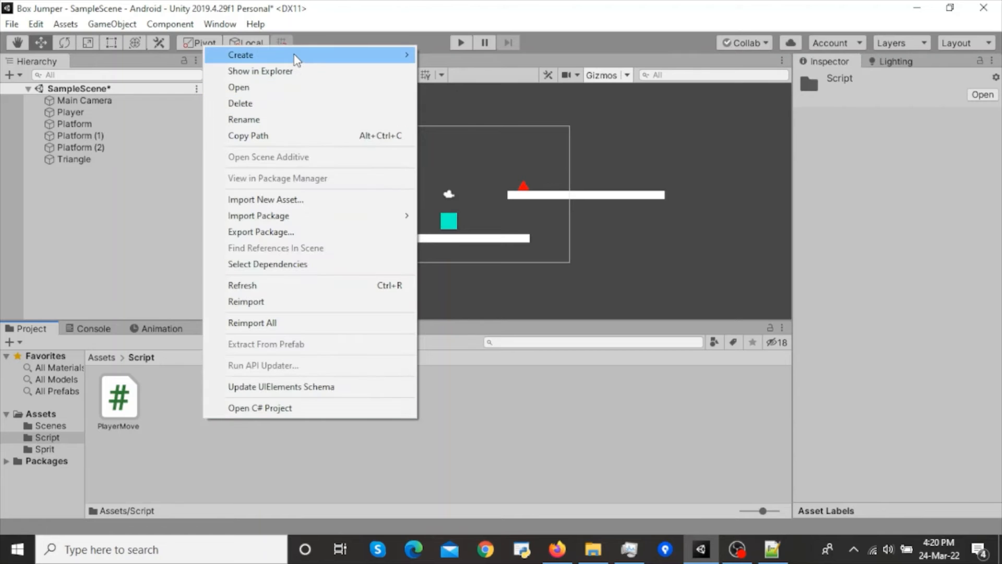
pyautogui.moveTo(347, 57)
pyautogui.moveTo(481, 64)
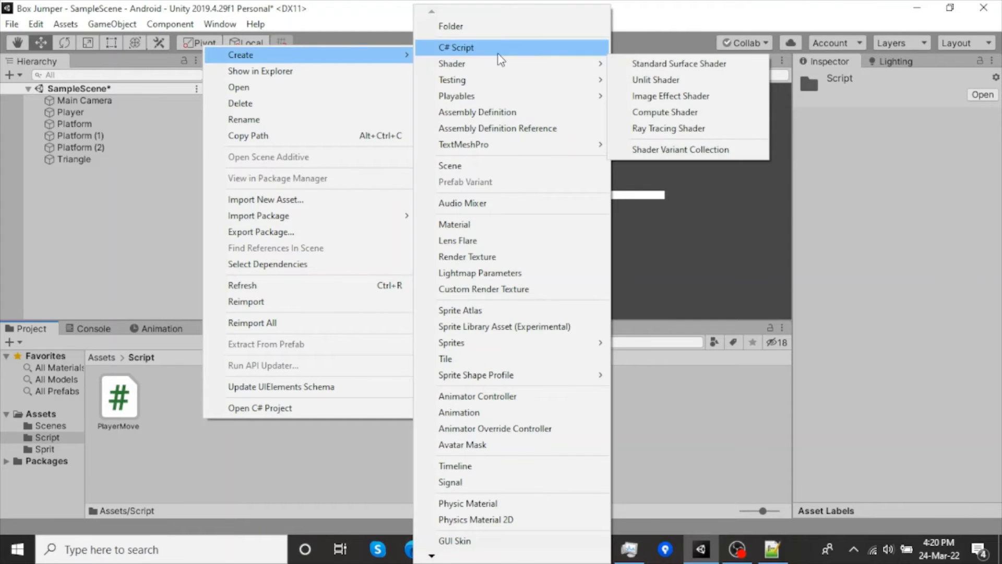
pyautogui.click(496, 48)
pyautogui.write('Ob')
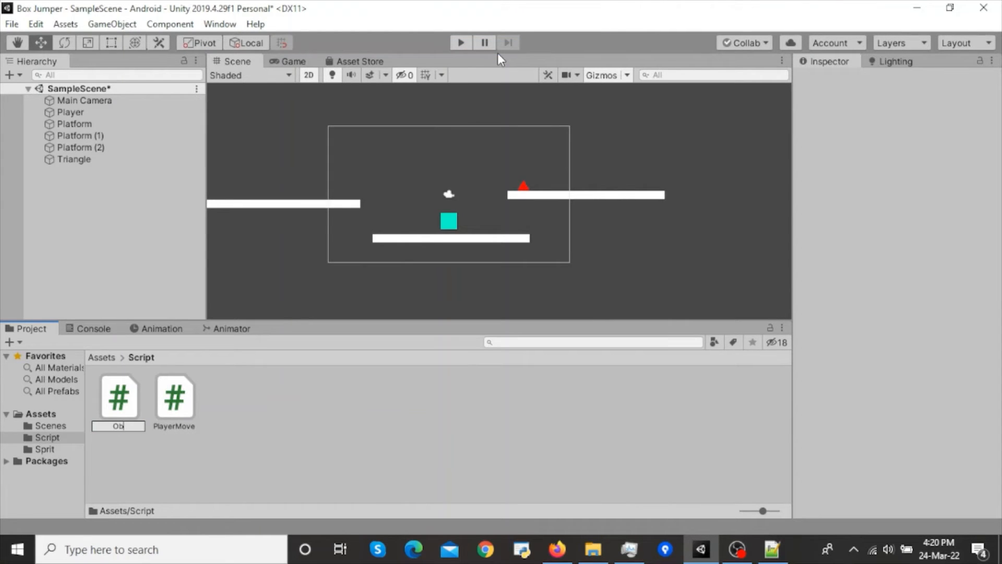
pyautogui.write('stacles')
pyautogui.press('Return')
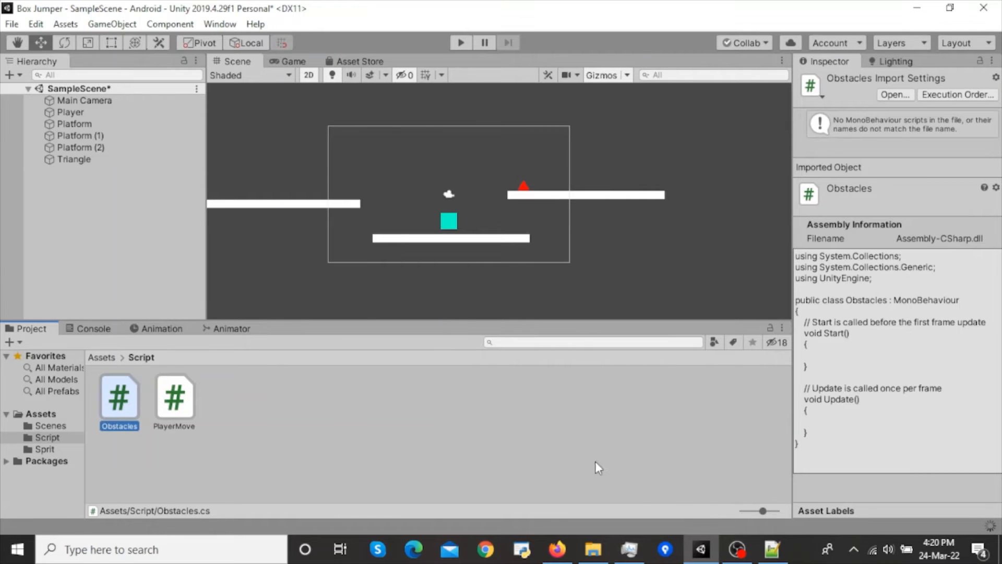
# - In Notepad++, start a void OnTriggerEnter2D(Collider2D other) method with a braced body inside the Obstacles class
pyautogui.click(765, 547)
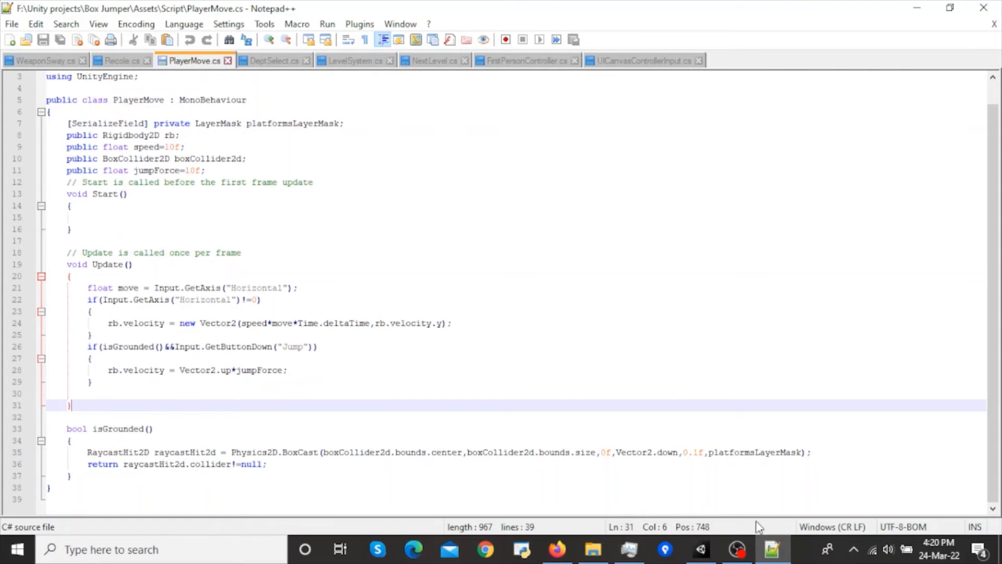
pyautogui.click(701, 549)
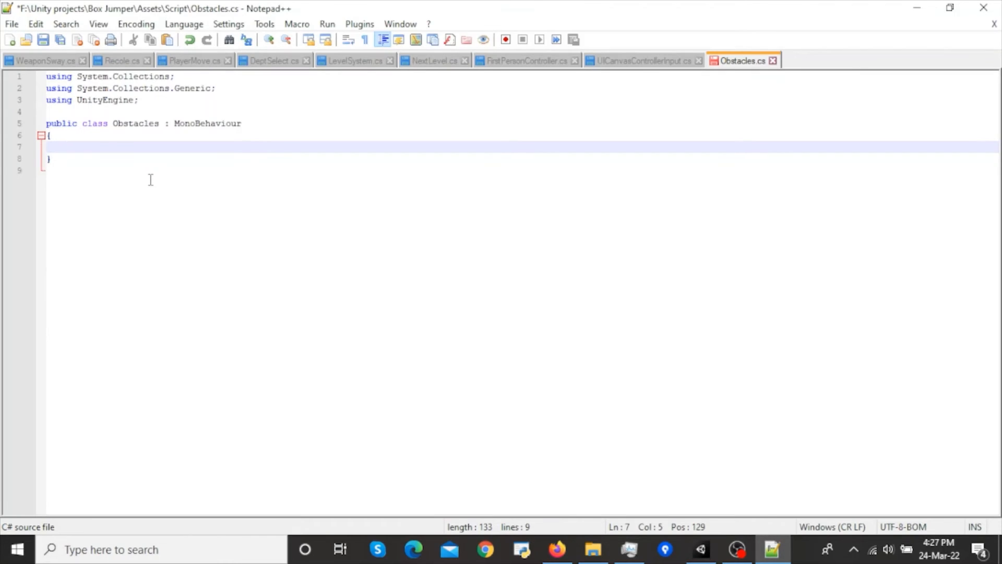
pyautogui.write('void Ont')
pyautogui.press('BackSpace')
pyautogui.write('Trig')
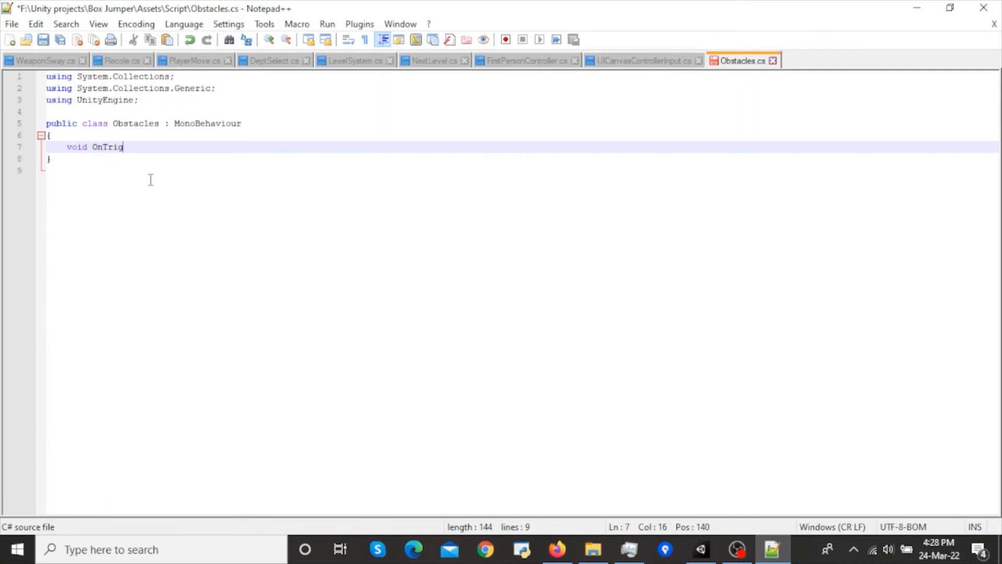
pyautogui.write('gerEnter2D()')
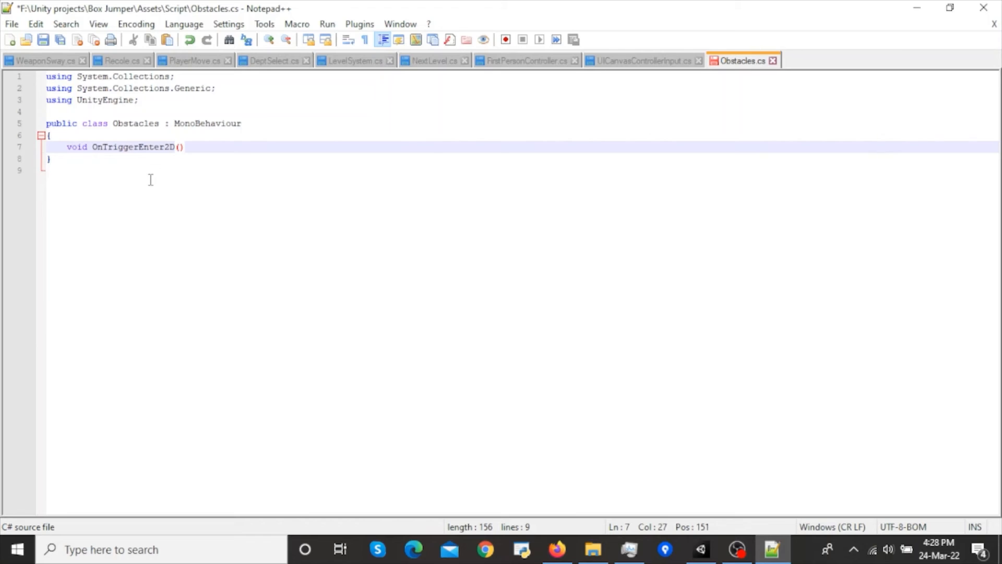
pyautogui.write('Col')
pyautogui.write('lider')
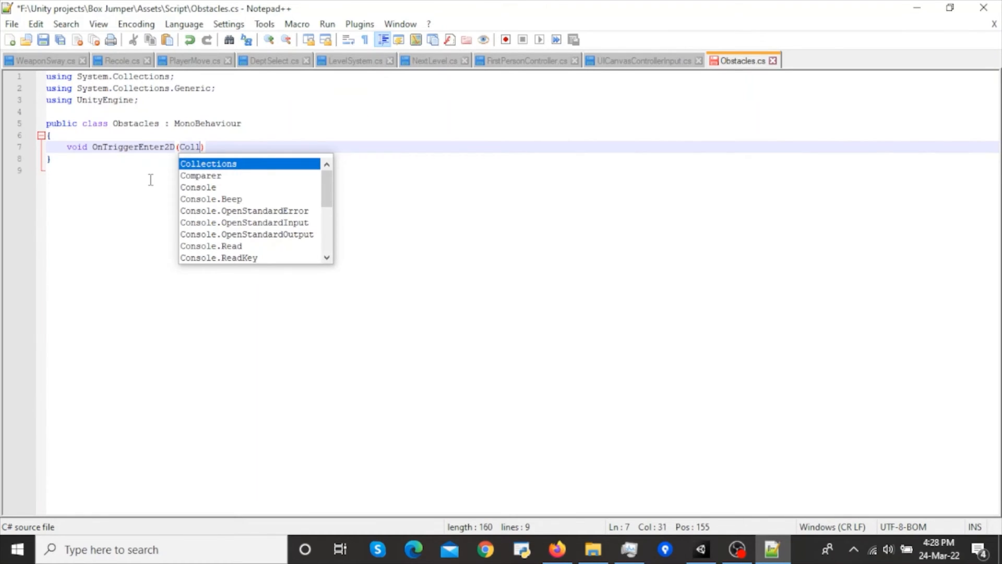
pyautogui.write('2D ')
pyautogui.write('other')
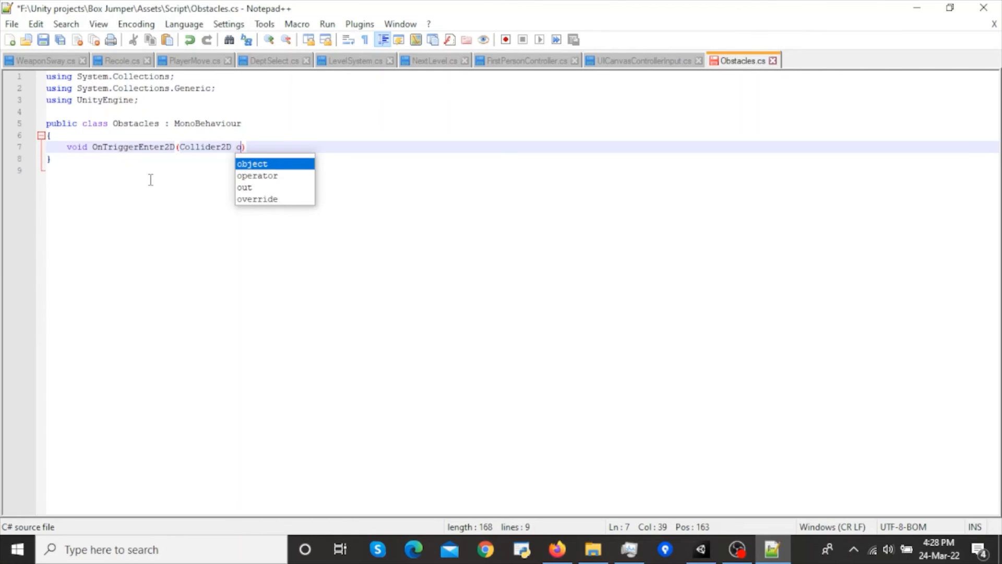
pyautogui.press('End')
pyautogui.press('Return')
pyautogui.write('{')
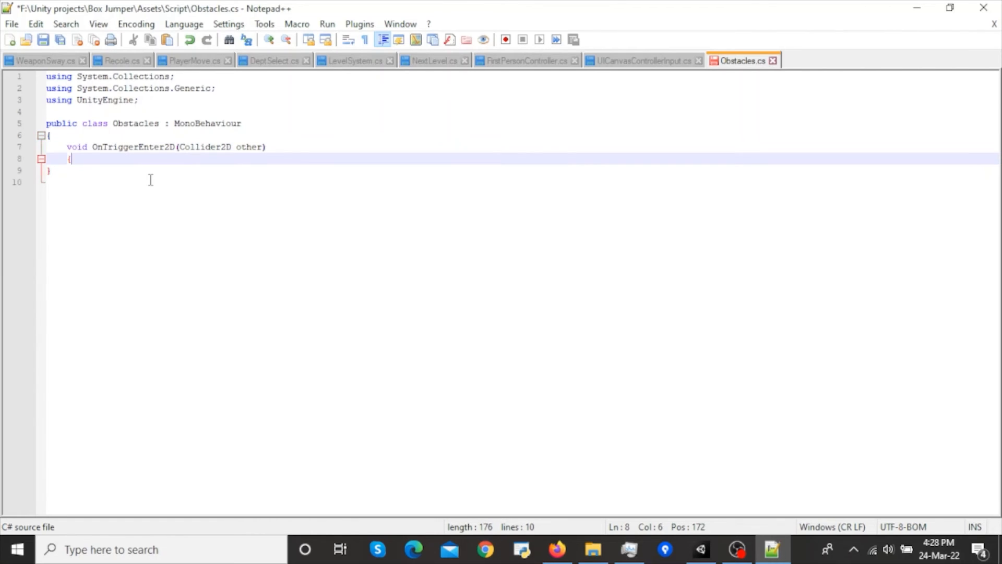
# - Inside OnTriggerEnter2D, add an if block that checks whether other.tag=="Player"
pyautogui.press('Return')
pyautogui.write('o')
pyautogui.press('BackSpace')
pyautogui.write('if')
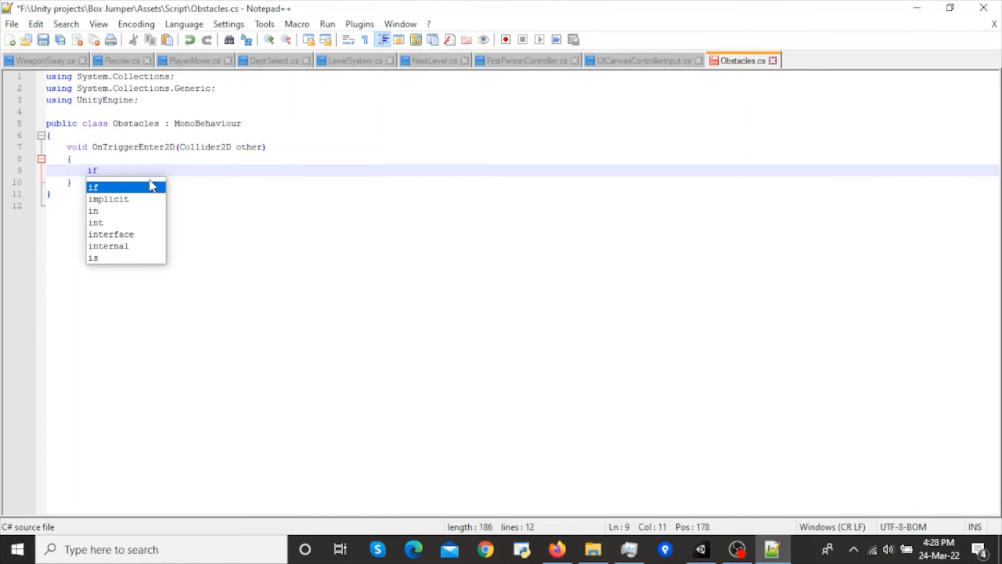
pyautogui.write('(other.')
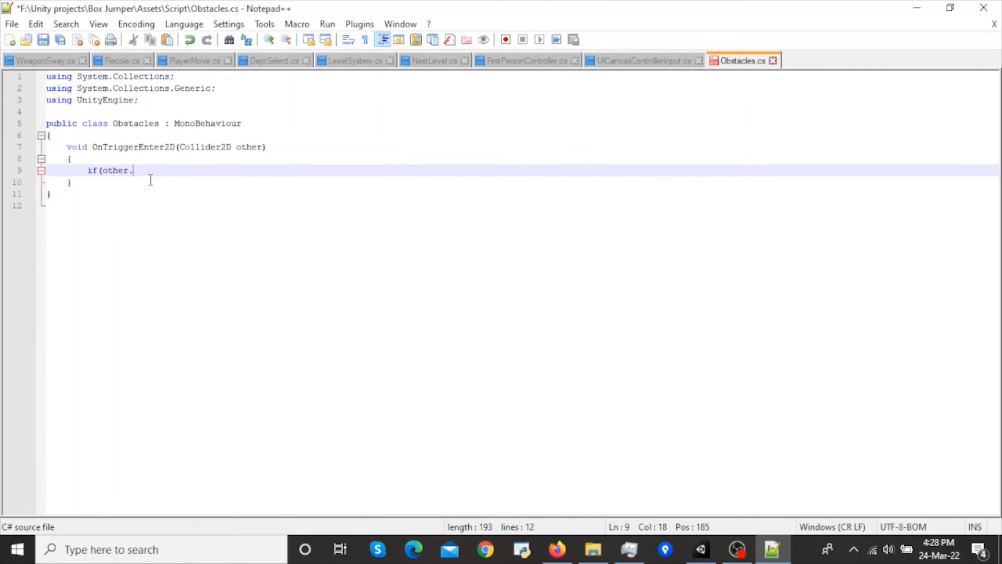
pyautogui.write('tag=="Player")')
pyautogui.press('Return')
pyautogui.write('{')
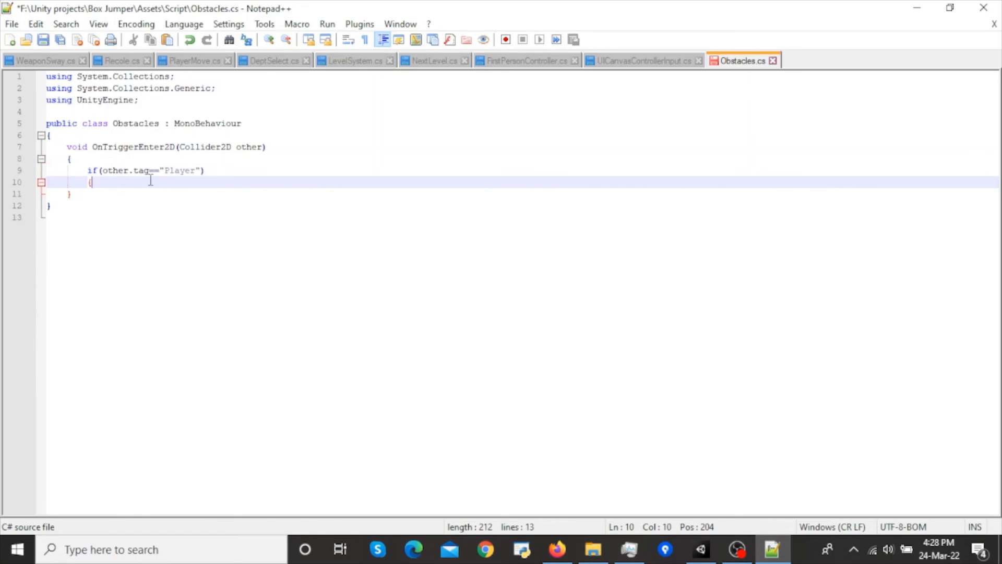
# - Inside the if block, add Debug.Log("GameOver"); and save the Obstacles script
pyautogui.press('Return')
pyautogui.write('D')
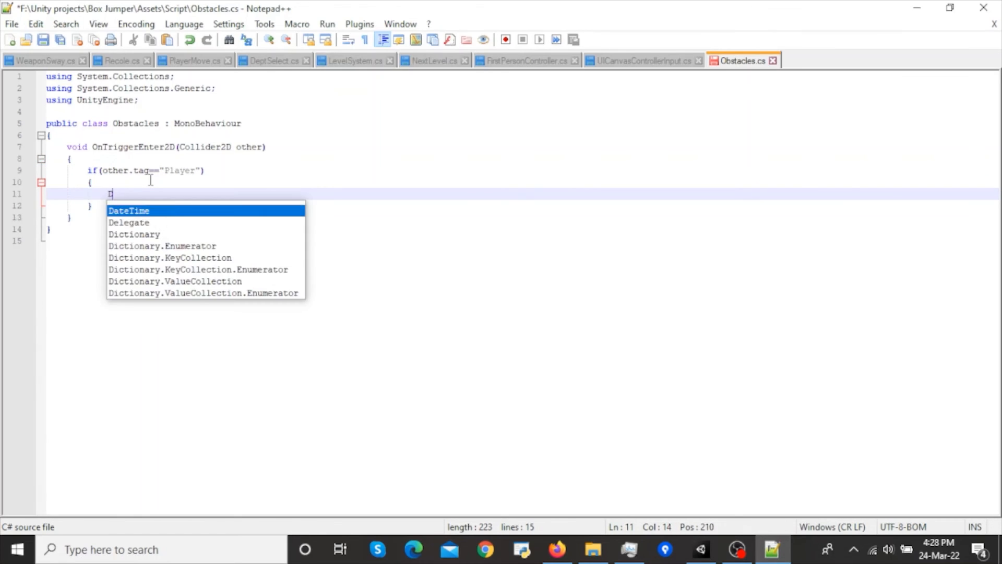
pyautogui.write('ebug.Lo')
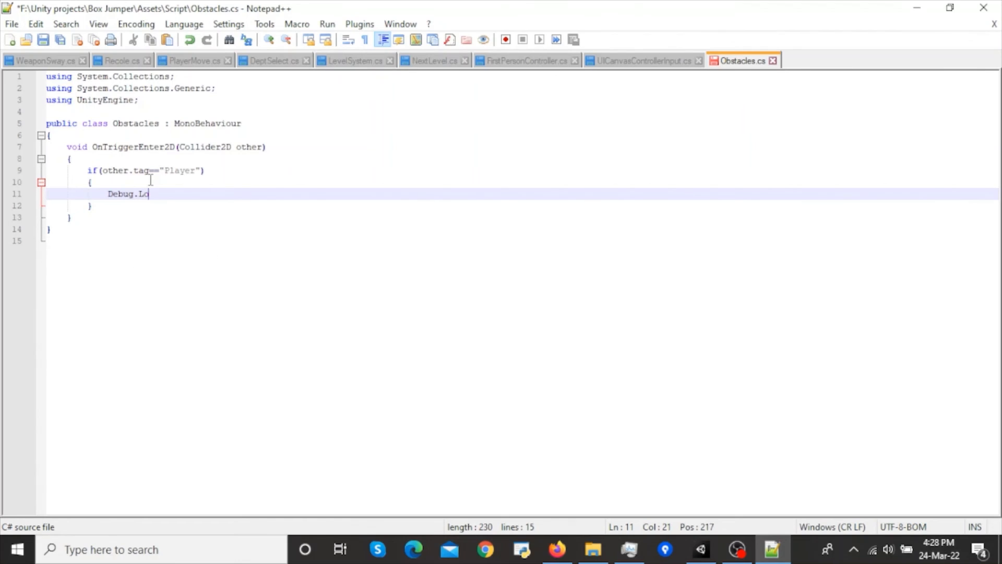
pyautogui.write('g();')
pyautogui.press('Left')
pyautogui.press('Left')
pyautogui.write('""')
pyautogui.press('Left')
pyautogui.write('Ga')
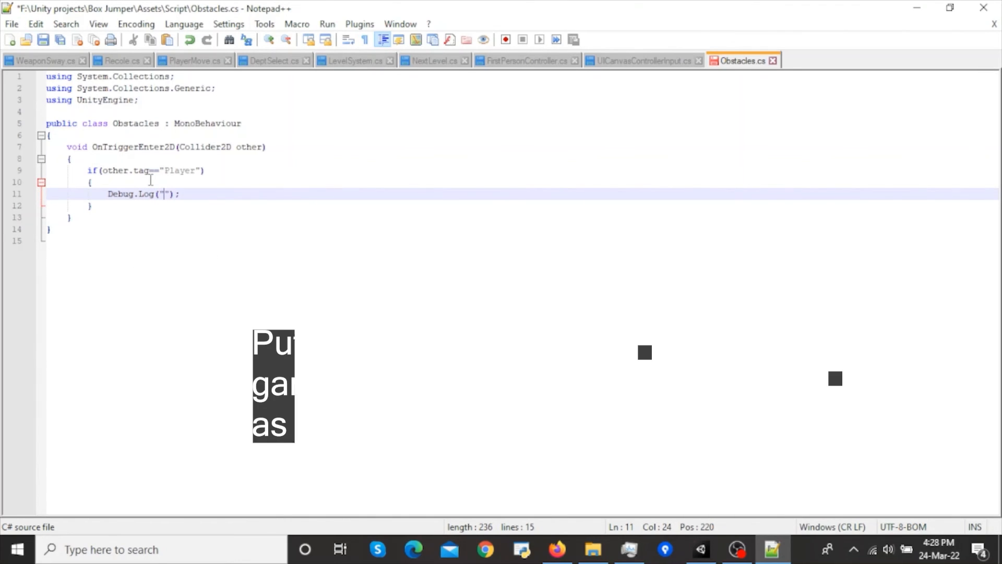
pyautogui.write('meOver')
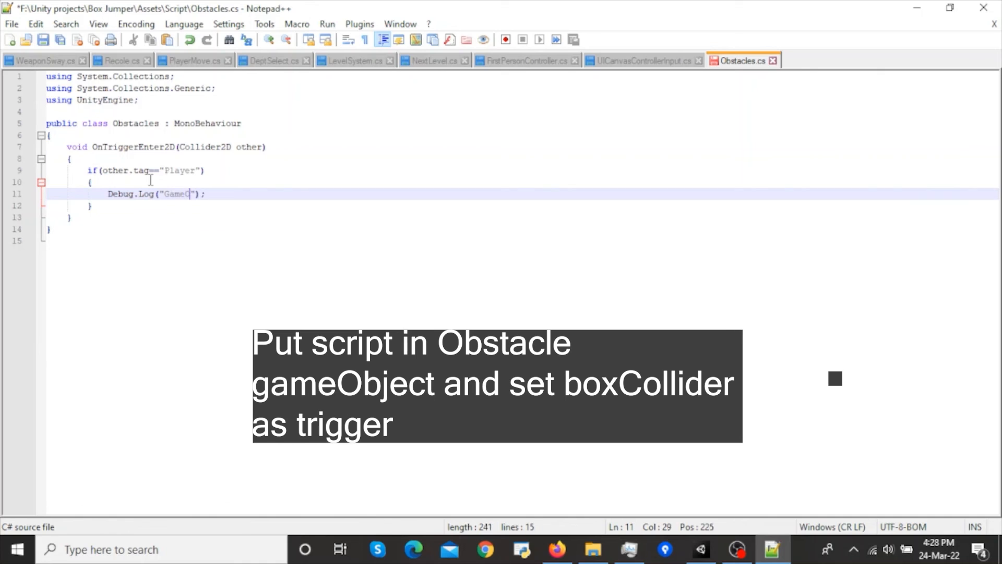
pyautogui.hotkey('ctrl', 's')
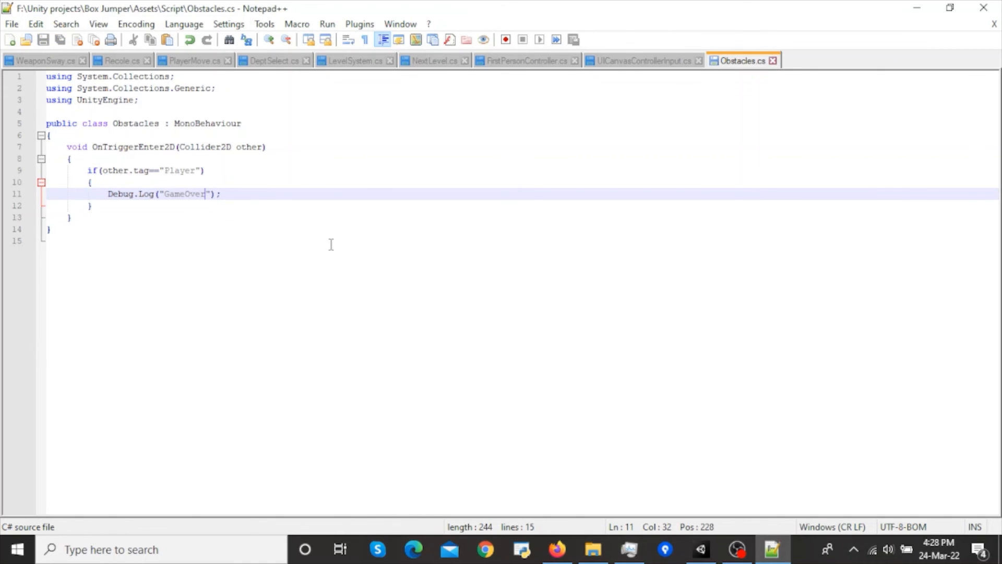
# - Switch to Unity, inspect the Player object's tag, and save the scene
pyautogui.click(714, 555)
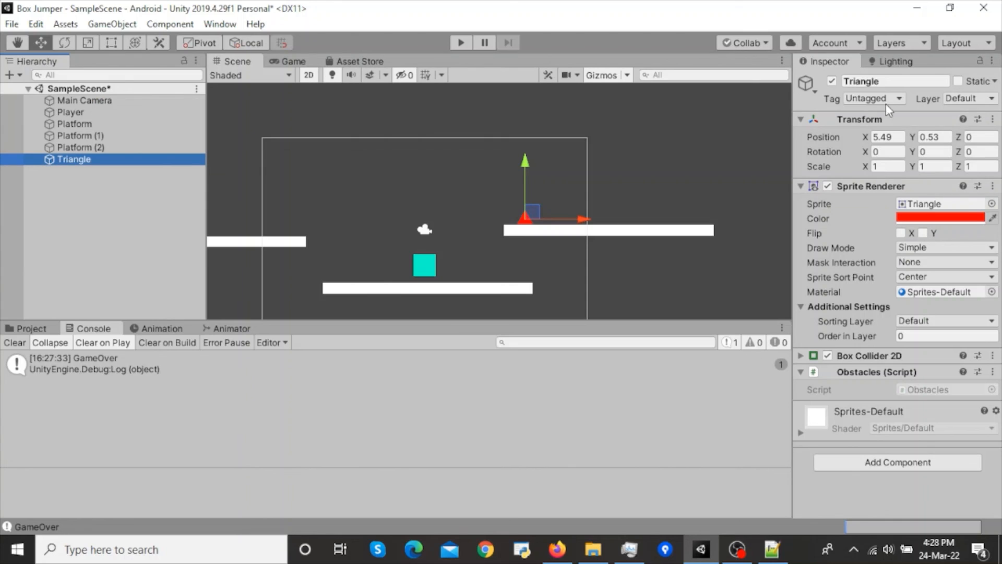
pyautogui.click(153, 113)
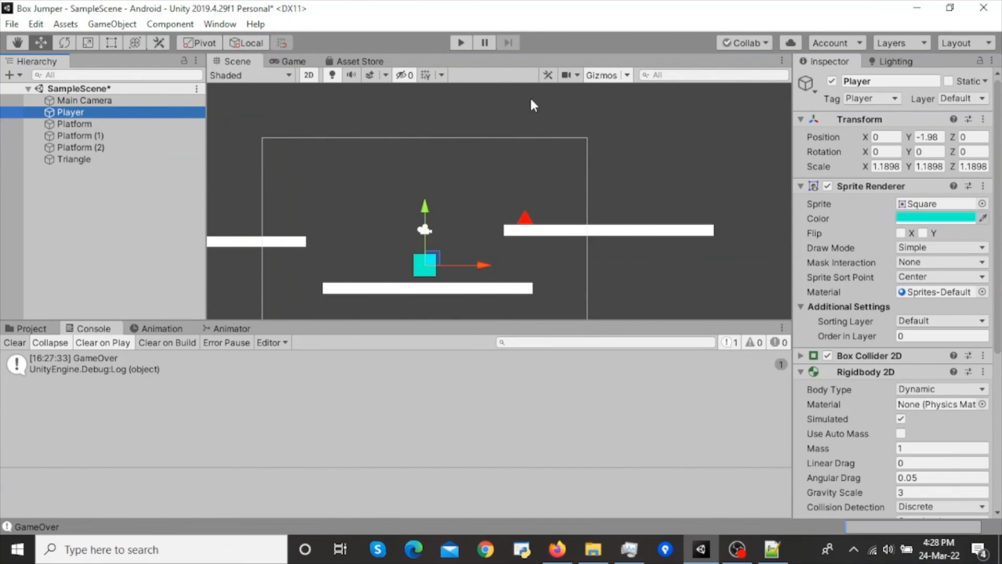
pyautogui.hotkey('ctrl', 's')
# - Play-test the game by moving and jumping the player onto the red triangle obstacle, and stop play mode
pyautogui.click(460, 44)
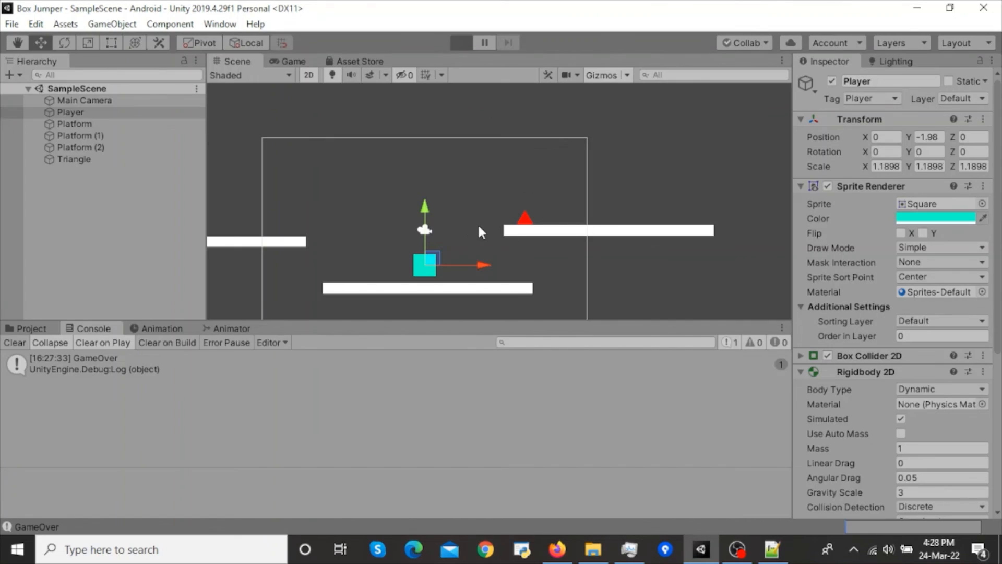
pyautogui.hotkey('ctrl', 'p')
pyautogui.press('Left')
pyautogui.press('space')
pyautogui.press('Right')
pyautogui.press('space')
pyautogui.press('Left')
pyautogui.press('Right')
pyautogui.press('Left')
pyautogui.press('Left')
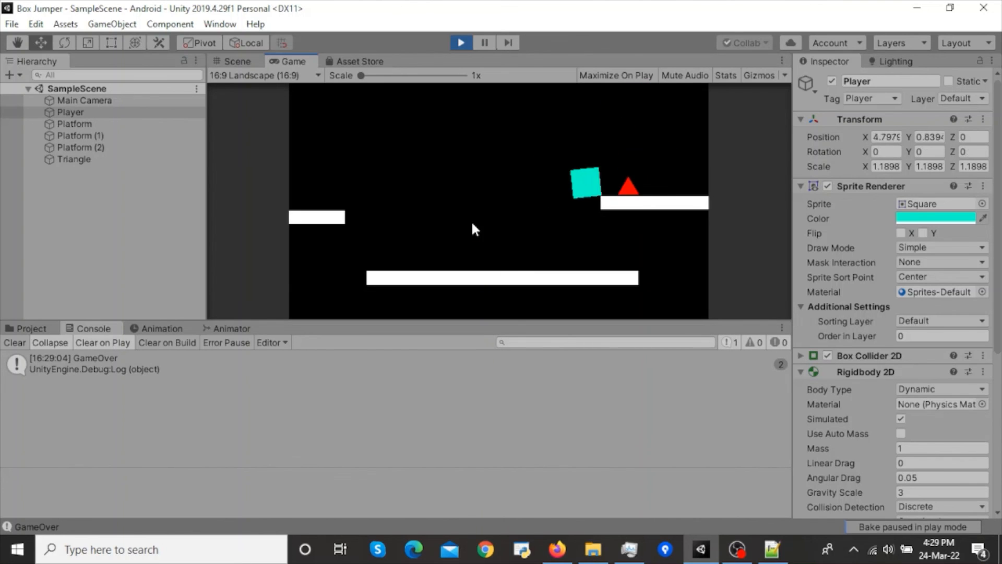
pyautogui.press('Right')
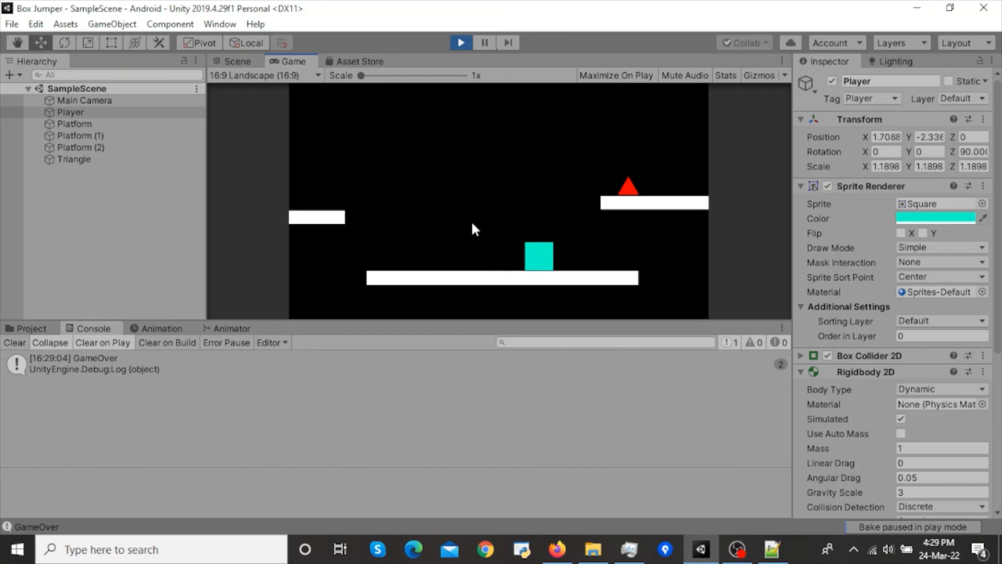
pyautogui.click(466, 38)
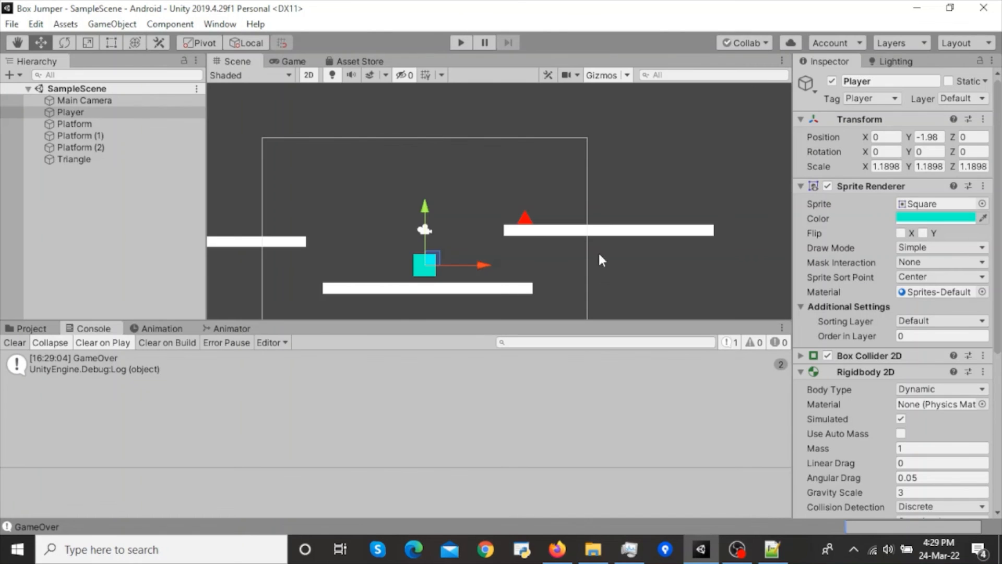